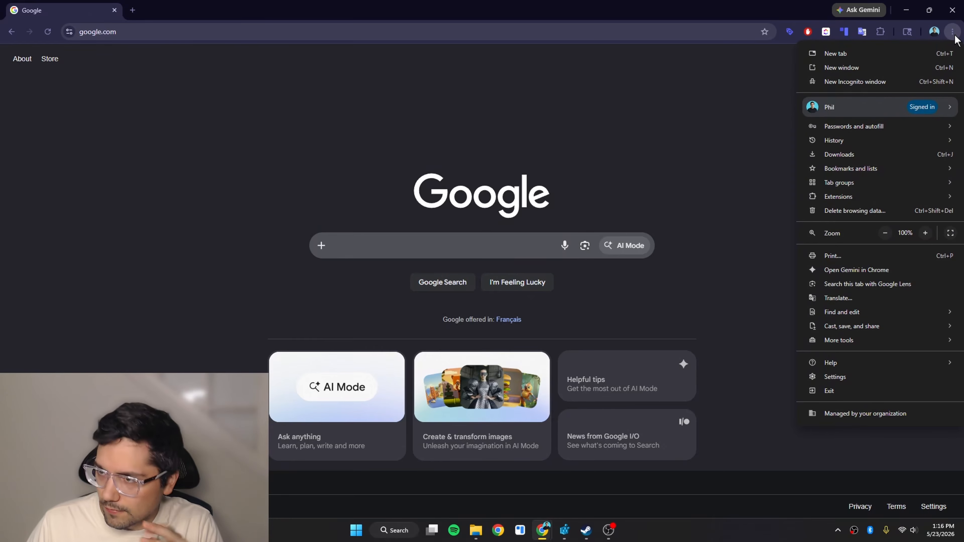
Open the browser's System settings and make sure On-device AI is turned off.
click(844, 378)
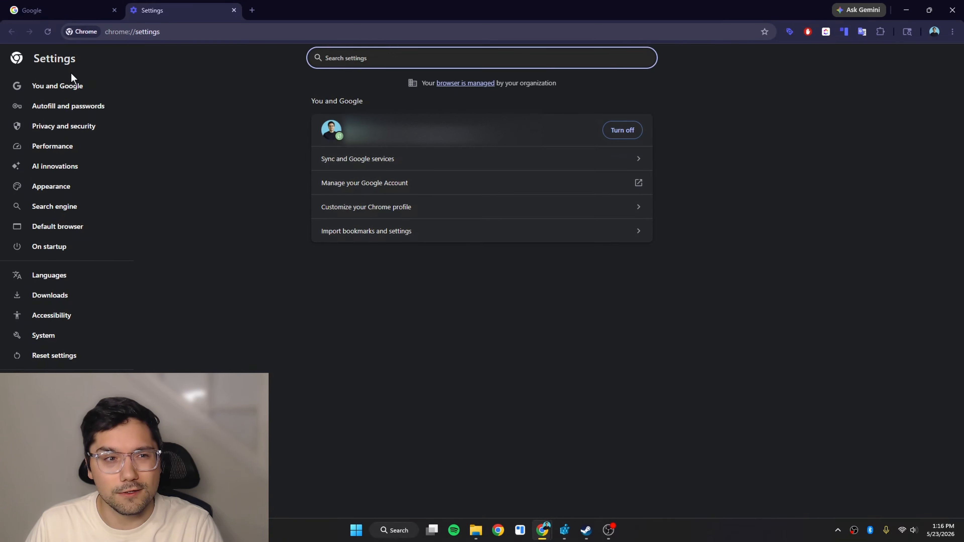
click(53, 338)
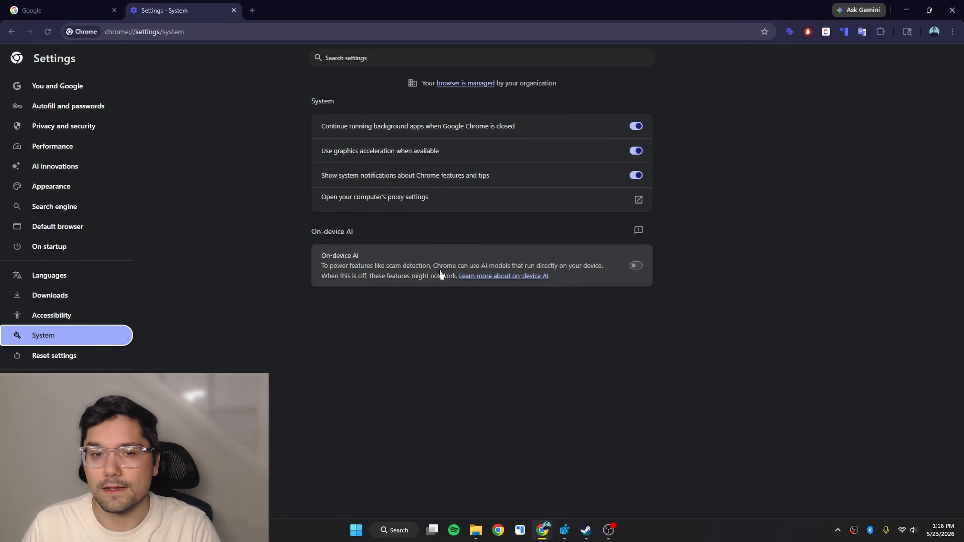
click(636, 265)
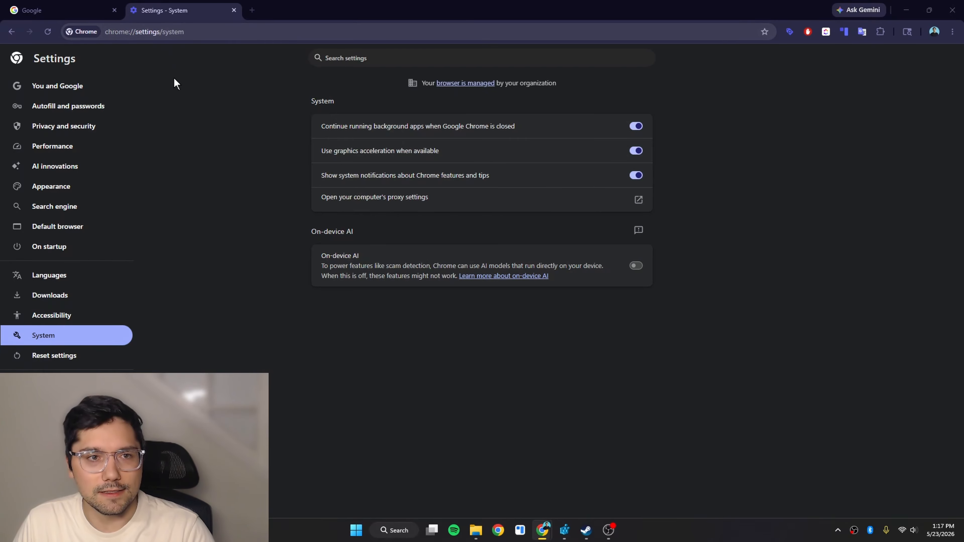
Go to the experiments page at chrome://flags.
click(194, 32)
drag(194, 32, 101, 33)
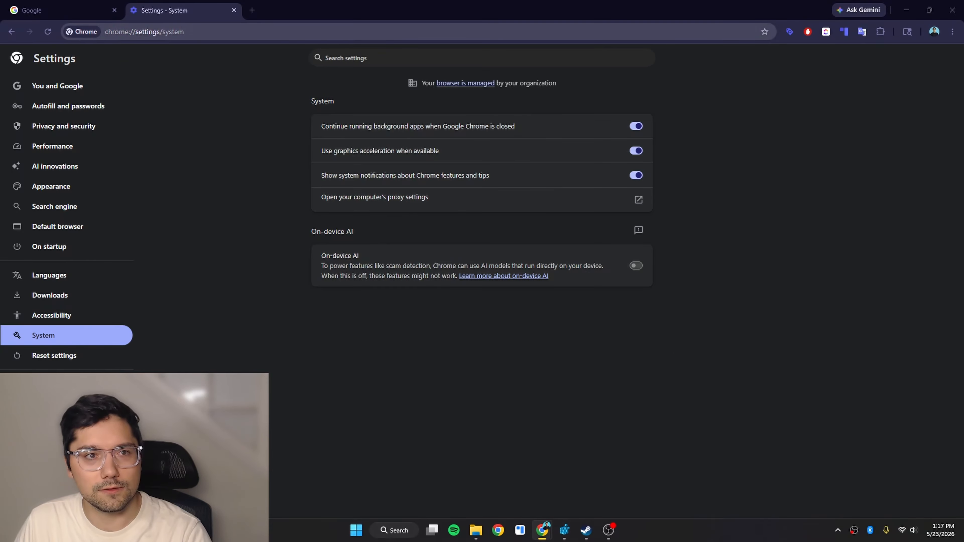
click(138, 32)
click(138, 31)
drag(136, 31, 213, 34)
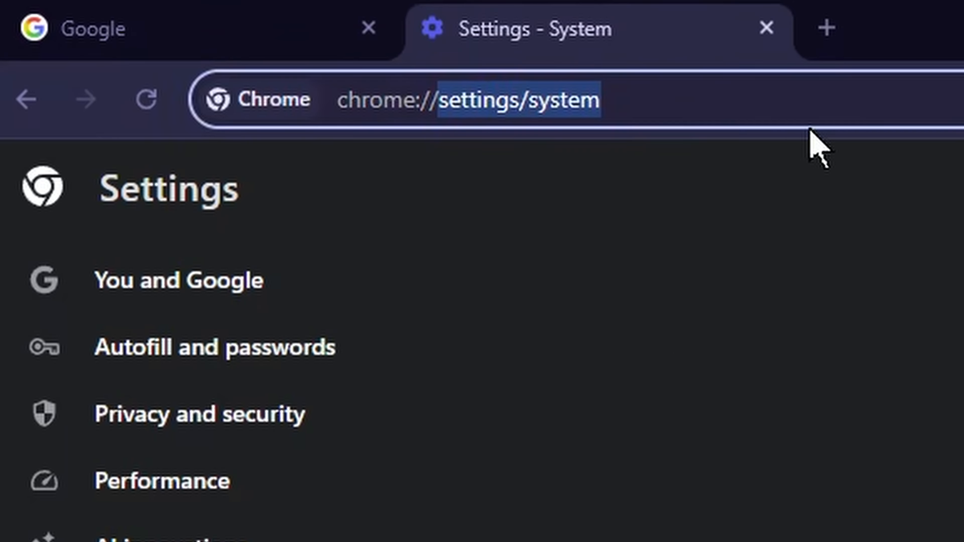
text(flags)
key(Return)
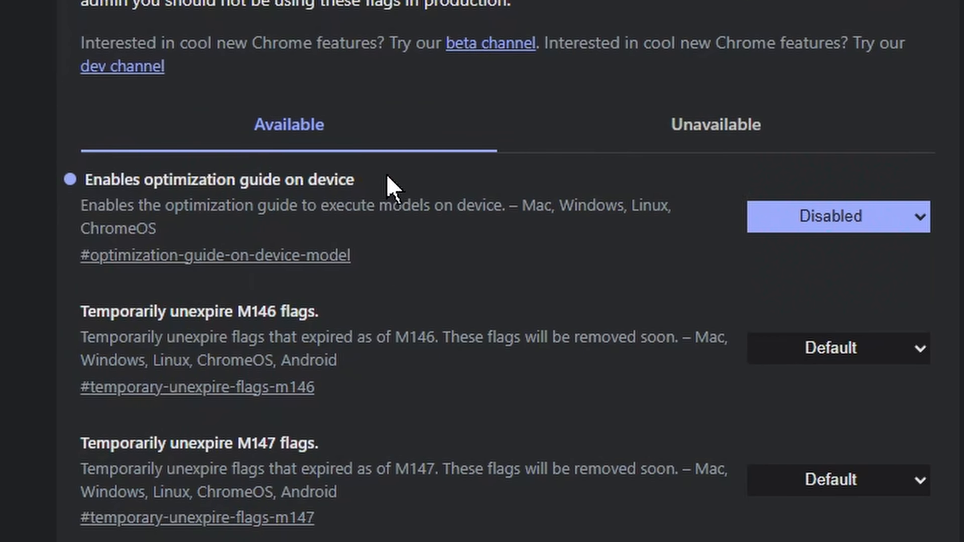
Set the "Enables optimization guide on device" flag to Disabled.
drag(429, 205, 372, 203)
drag(250, 182, 75, 190)
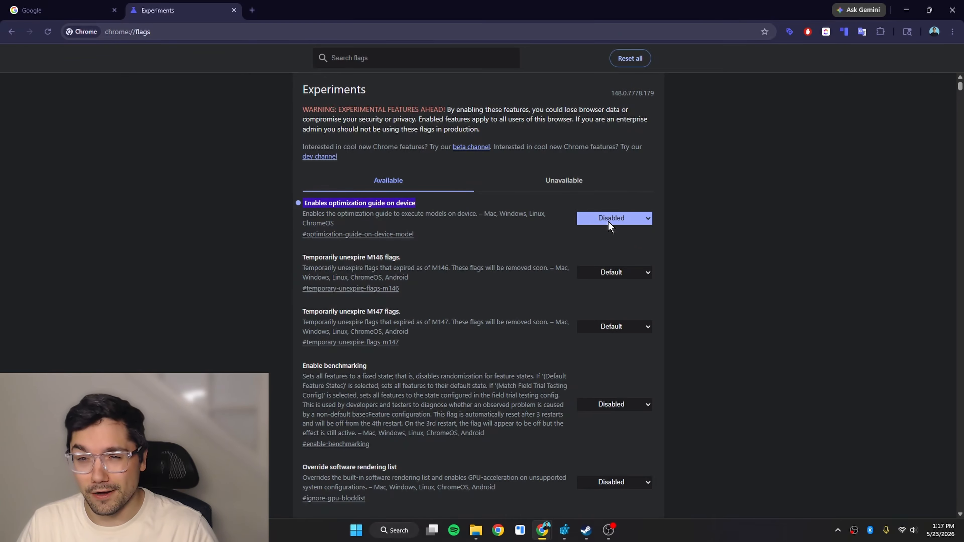
click(617, 214)
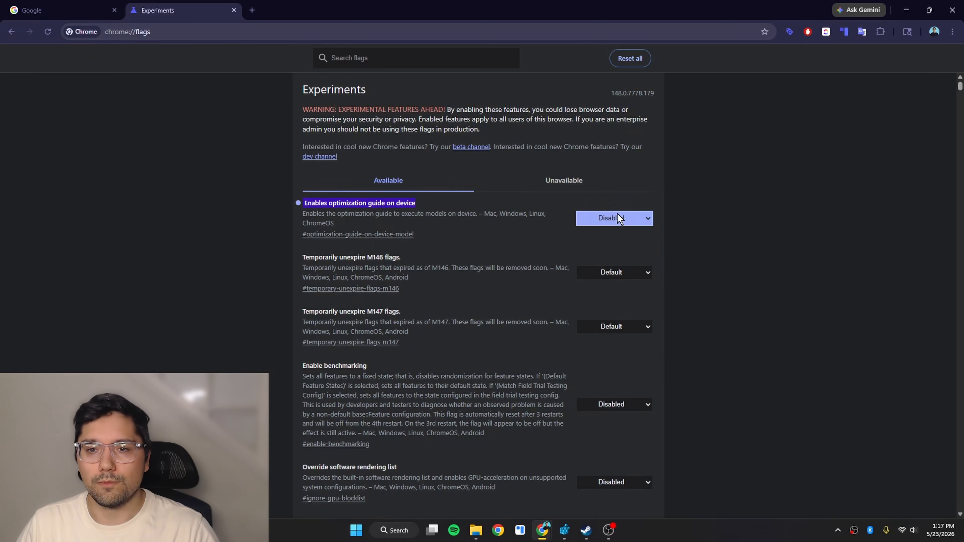
click(616, 217)
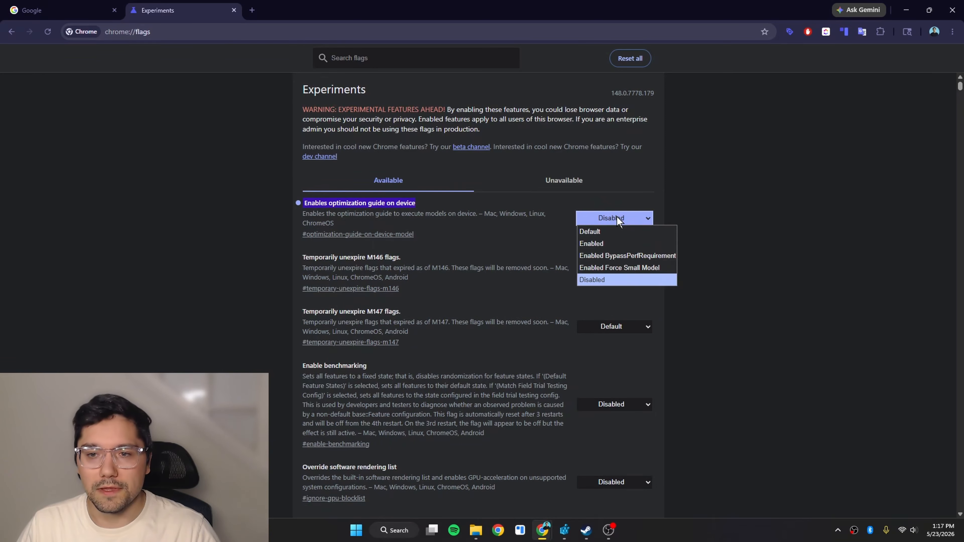
click(595, 280)
click(707, 202)
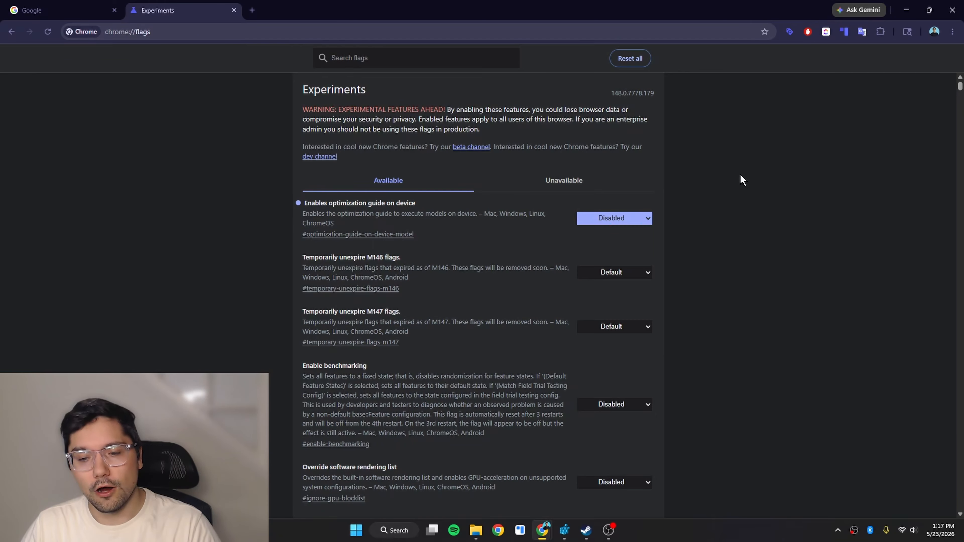
Switch to File Explorer, open the user's profile folder under C:\Users, and check that hidden items are shown.
click(476, 531)
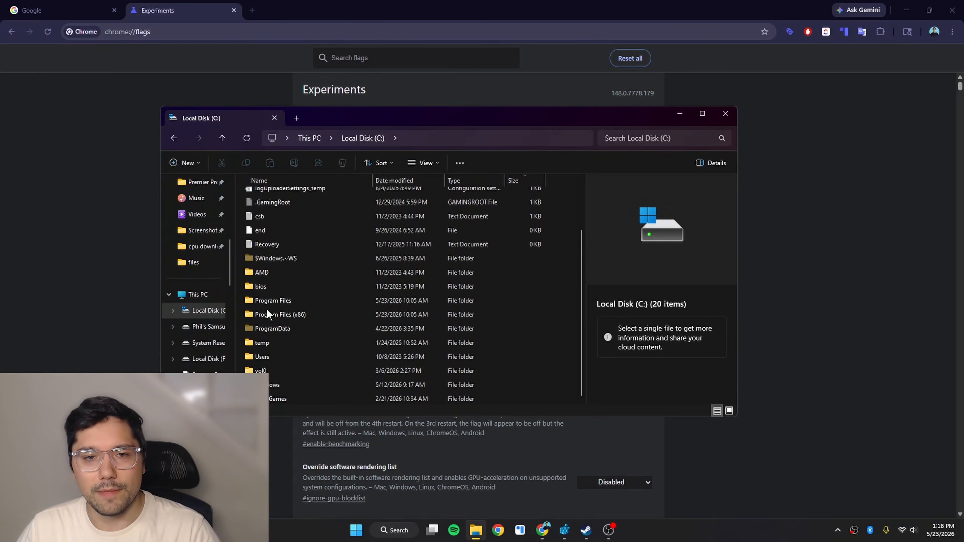
double_click(278, 358)
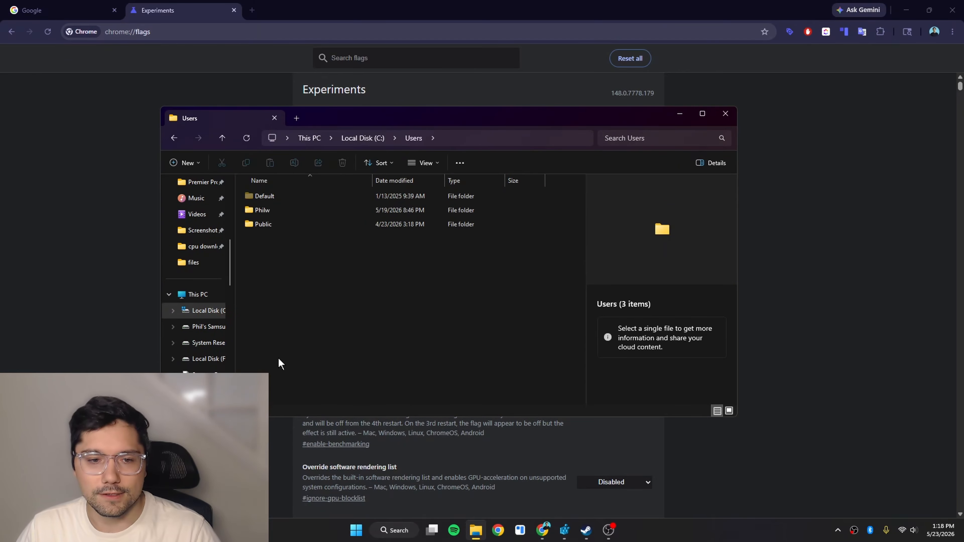
double_click(266, 210)
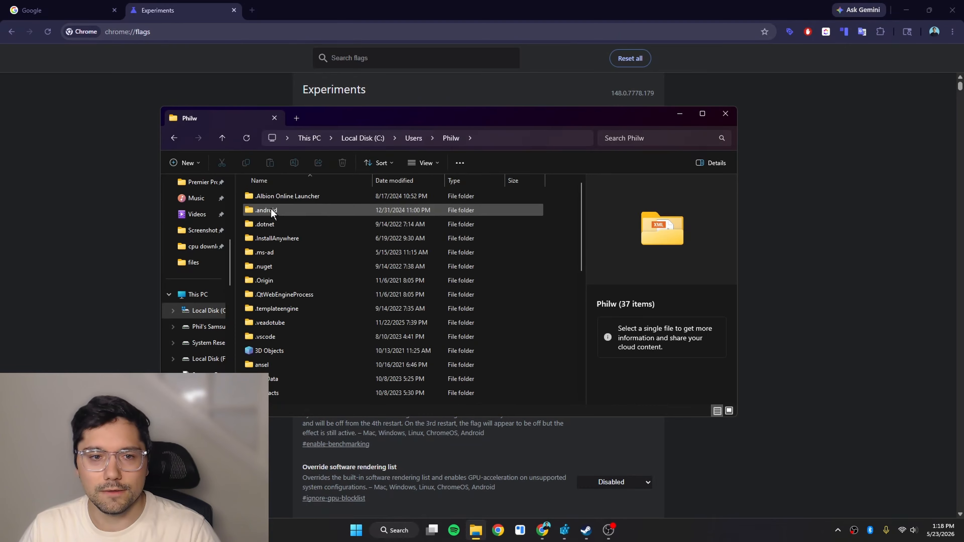
click(428, 166)
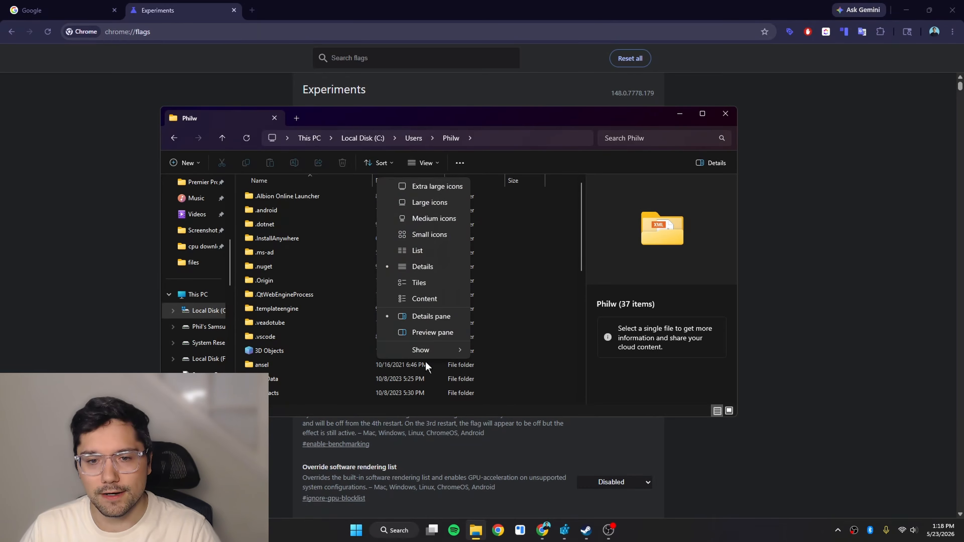
mouse_move(423, 347)
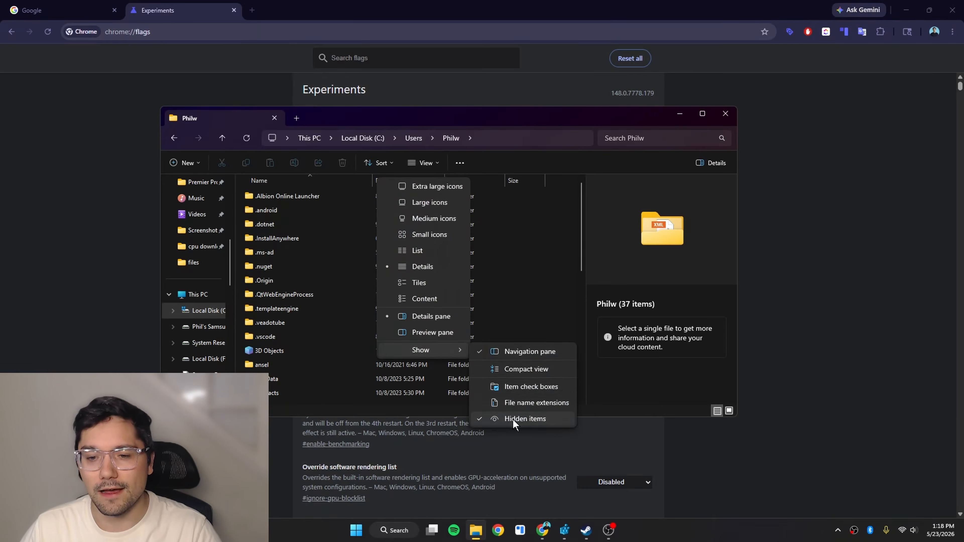
click(525, 292)
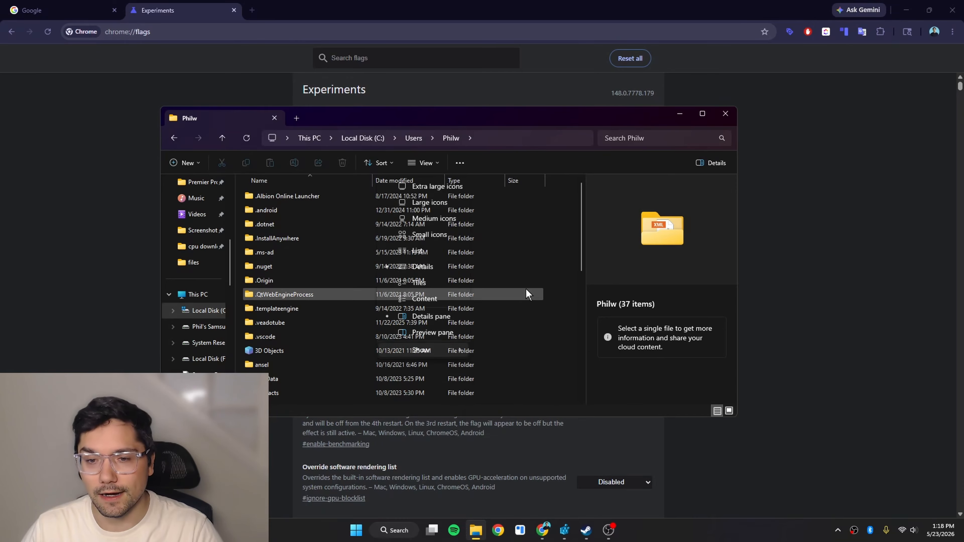
Open the AppData\Local\Google folder inside the user's profile folder.
click(286, 381)
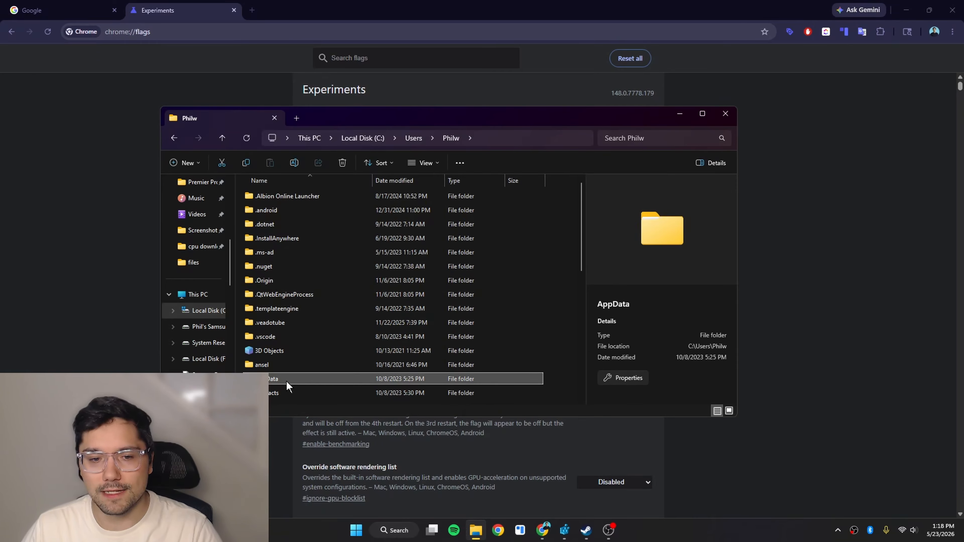
double_click(287, 377)
click(267, 194)
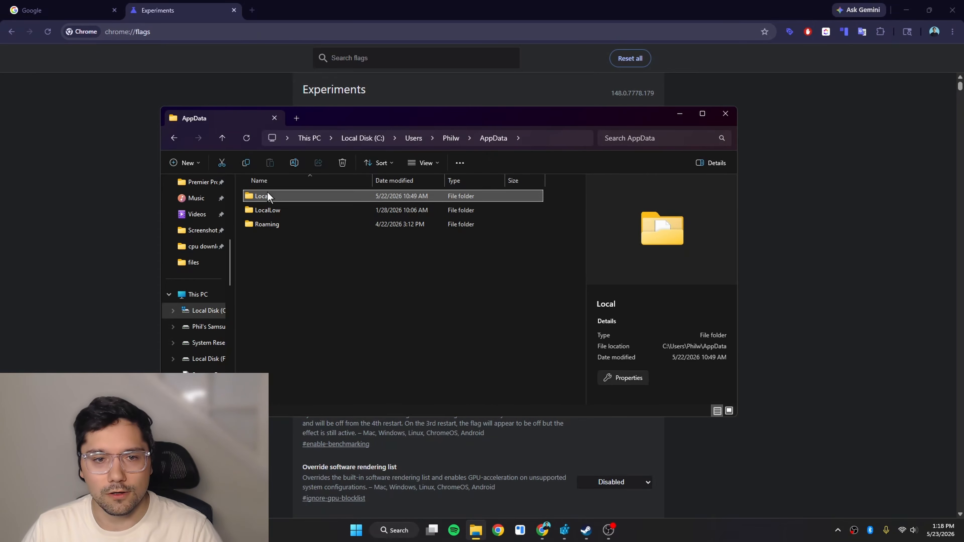
double_click(268, 196)
scroll(327, 270, down, 10)
click(285, 374)
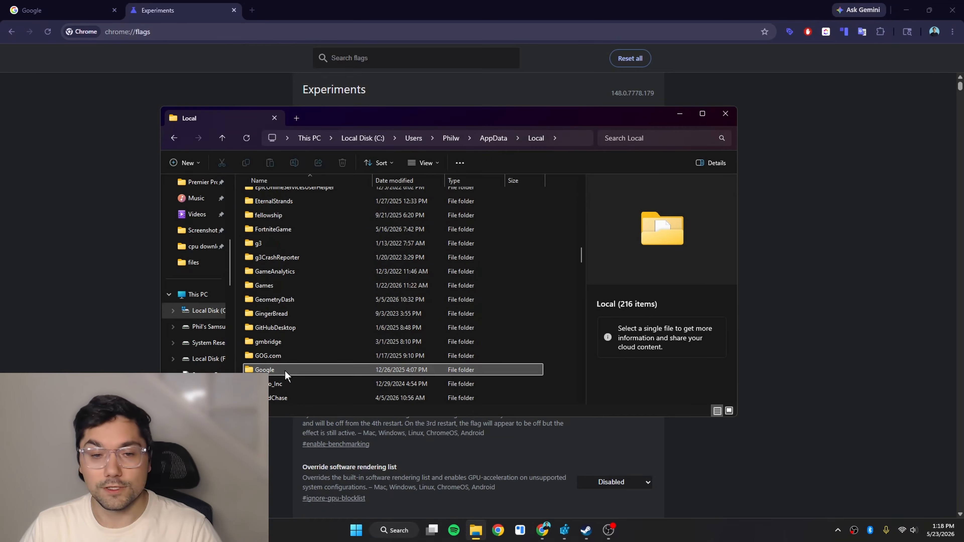
double_click(285, 374)
Open the Chrome\User Data folder and look through its optimization-related subfolders for on-device model data.
click(271, 195)
double_click(271, 195)
click(286, 196)
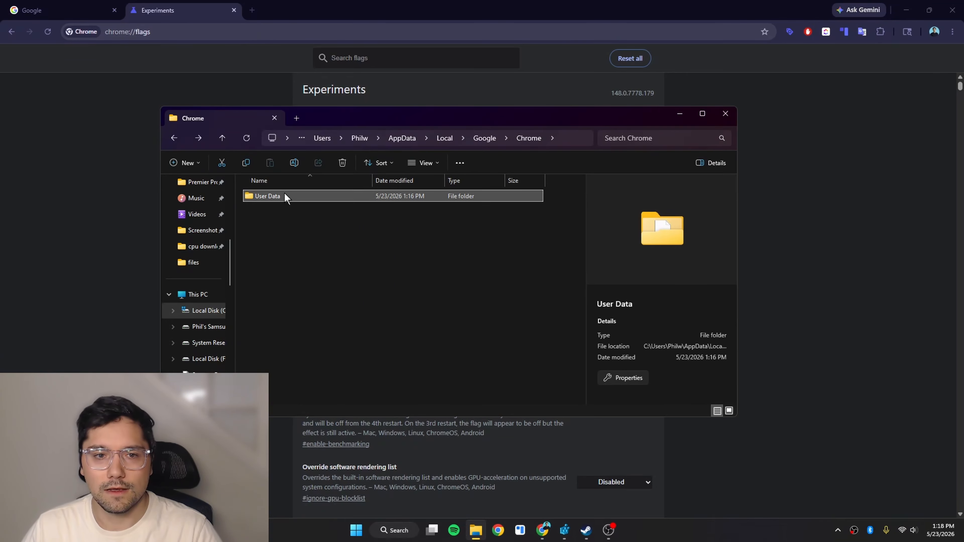
double_click(285, 196)
scroll(261, 320, down, 5)
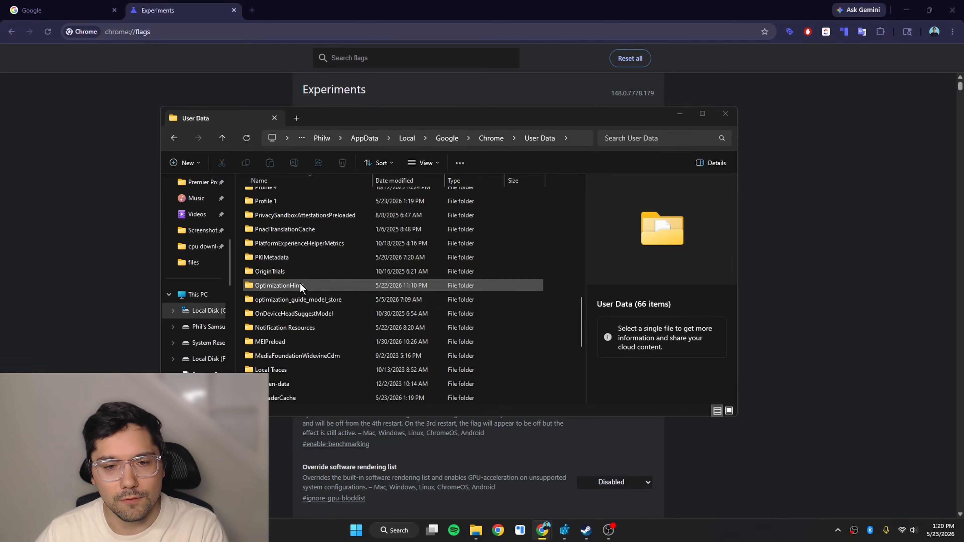
click(286, 287)
scroll(286, 287, up, 1)
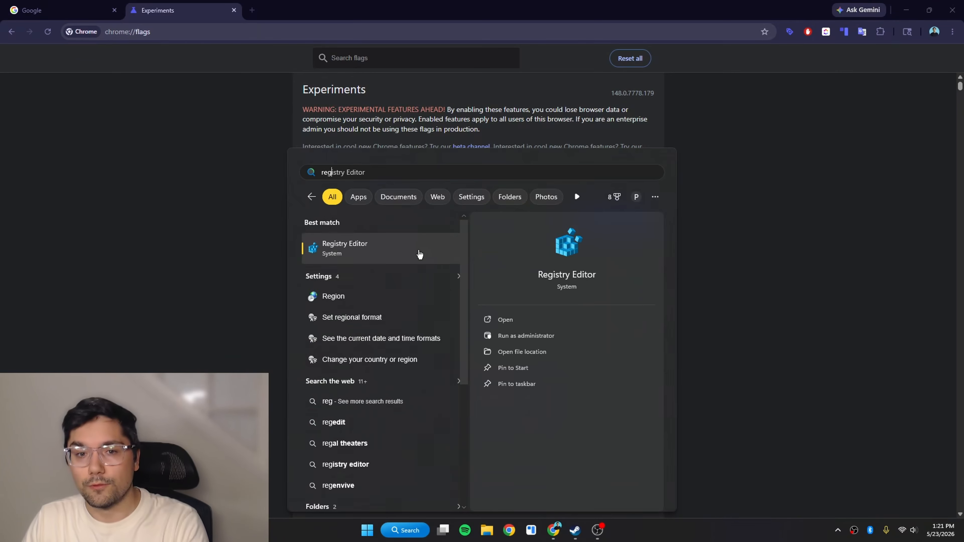
Open Registry Editor and expand HKEY_LOCAL_MACHINE\SOFTWARE\Policies.
click(333, 255)
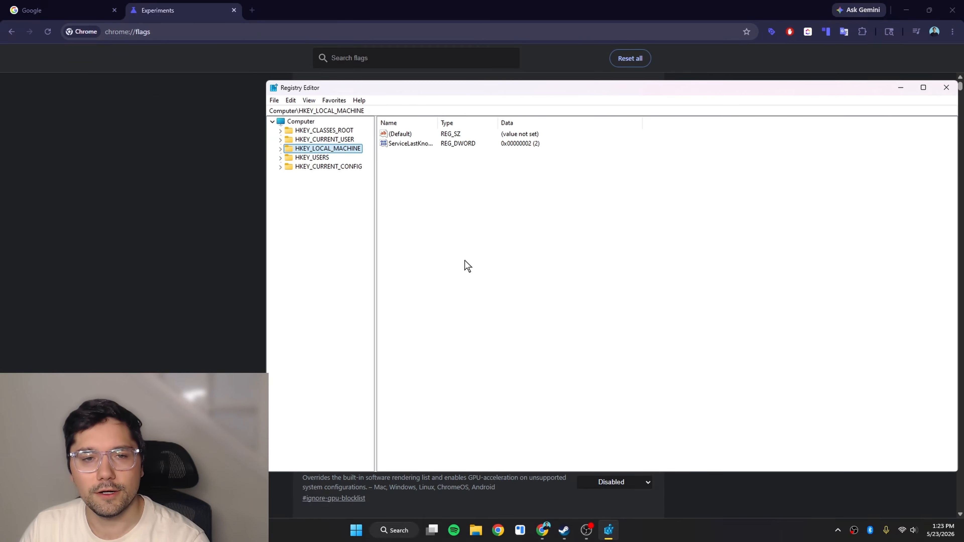
double_click(326, 150)
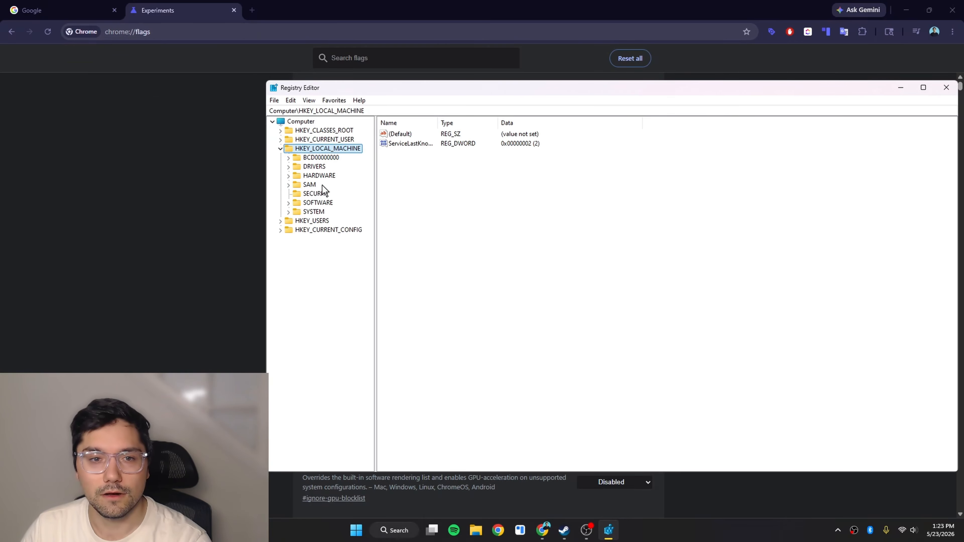
double_click(321, 202)
scroll(318, 210, down, 4)
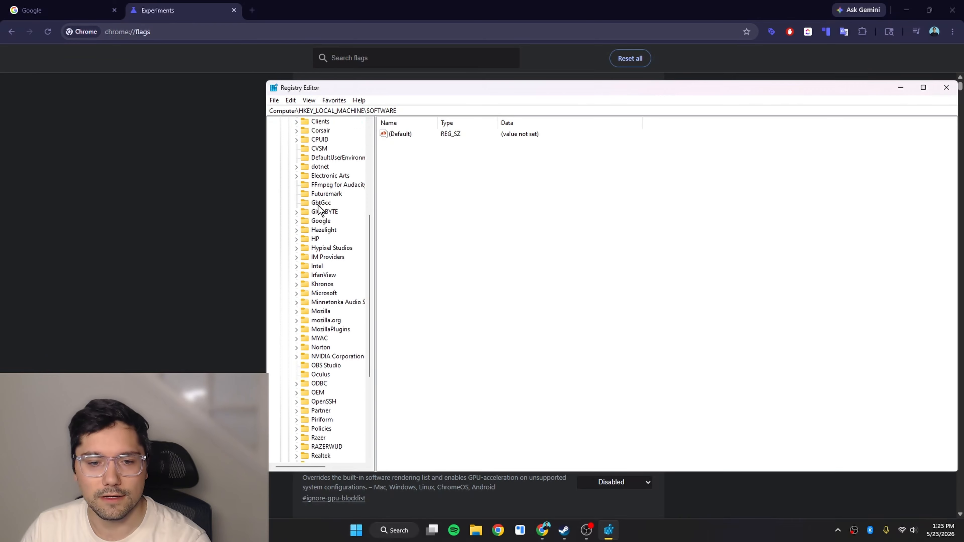
scroll(321, 208, down, 1)
double_click(321, 402)
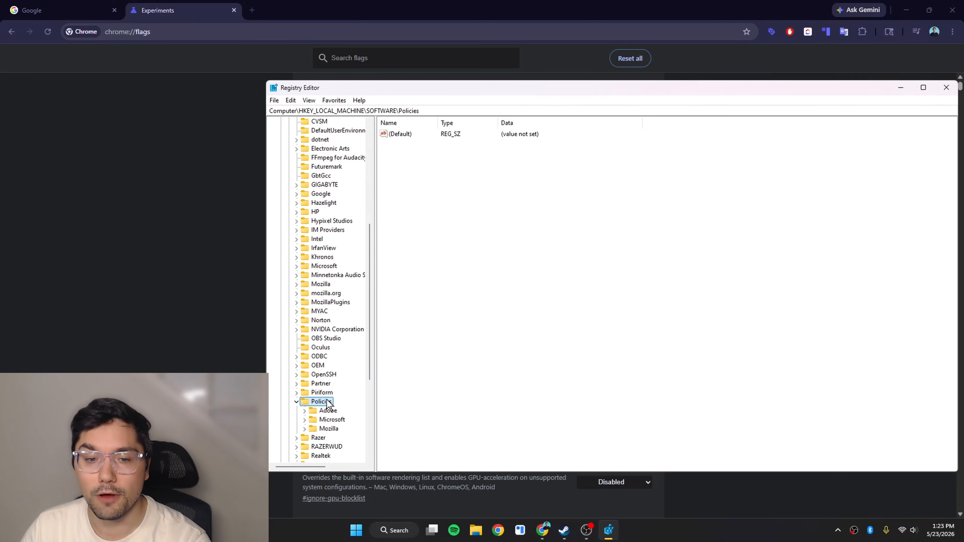
Create a new key named Google under the Policies key.
right_click(348, 401)
mouse_move(418, 417)
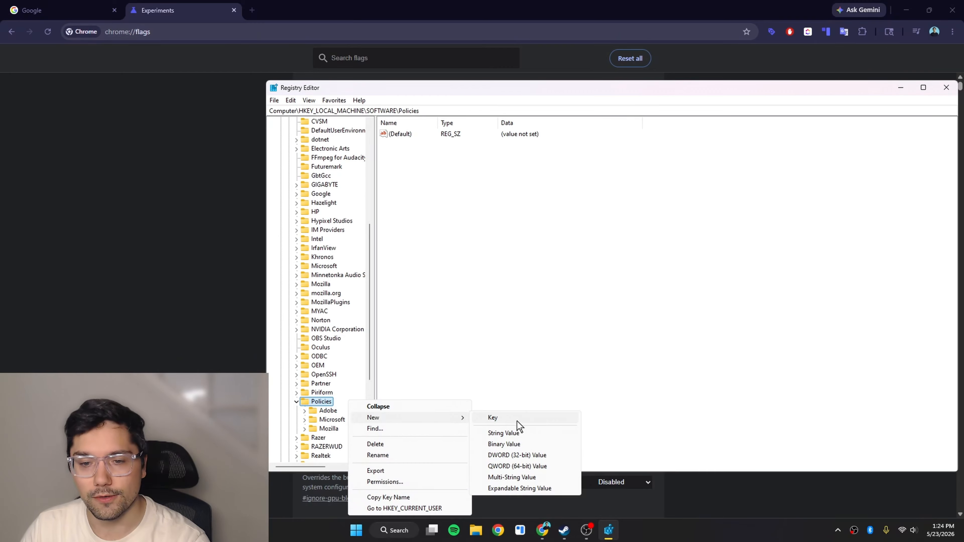
click(517, 422)
text(Google)
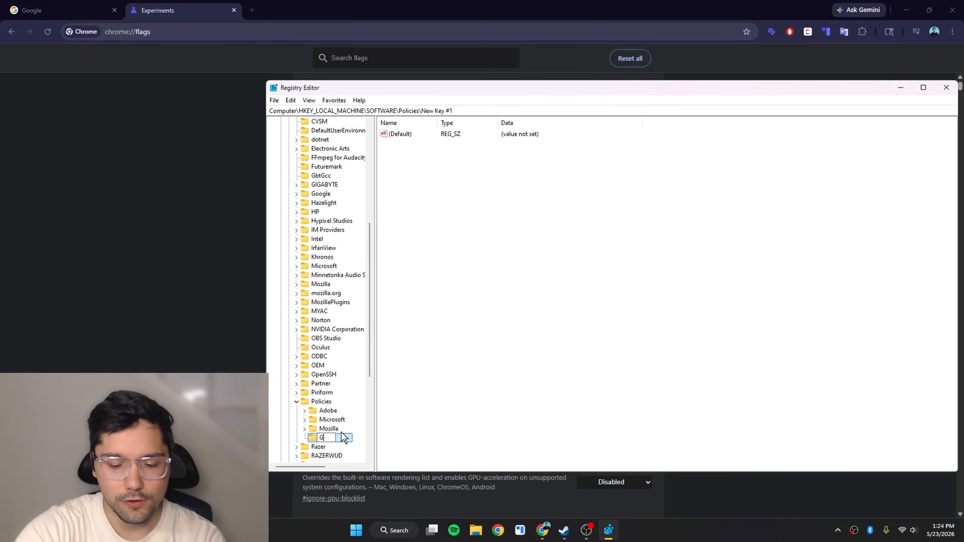
key(Return)
Create a subkey named Chrome inside the new Policies\Google key.
right_click(329, 437)
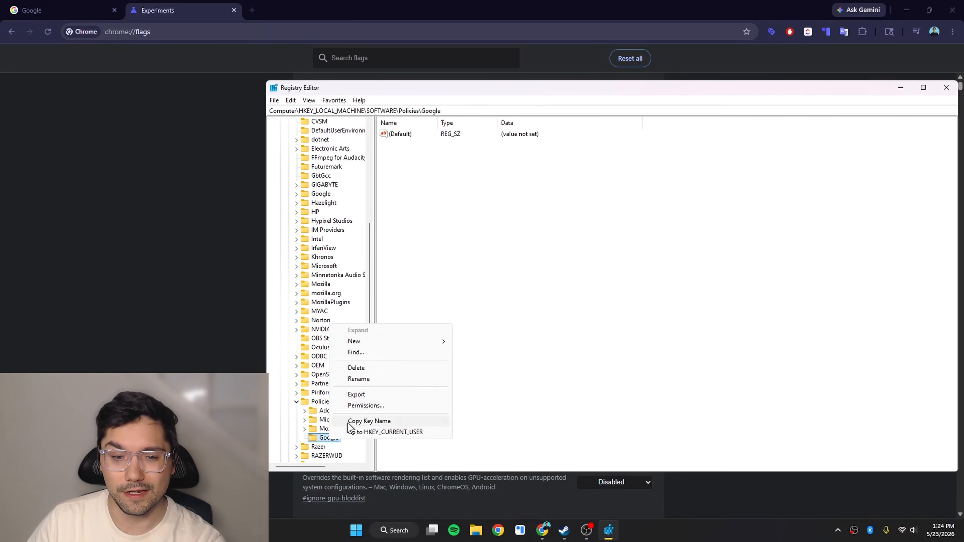
mouse_move(418, 341)
click(492, 349)
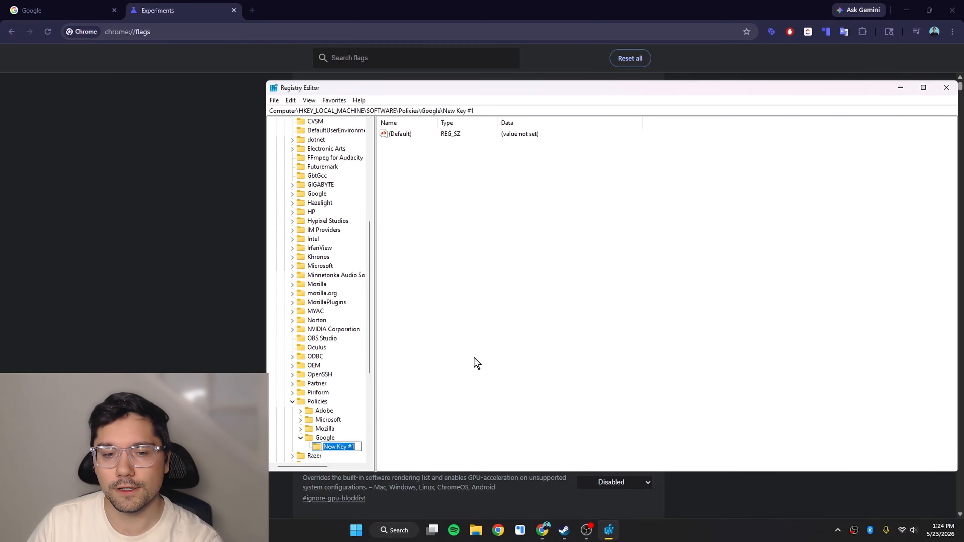
text(Chrome)
key(Return)
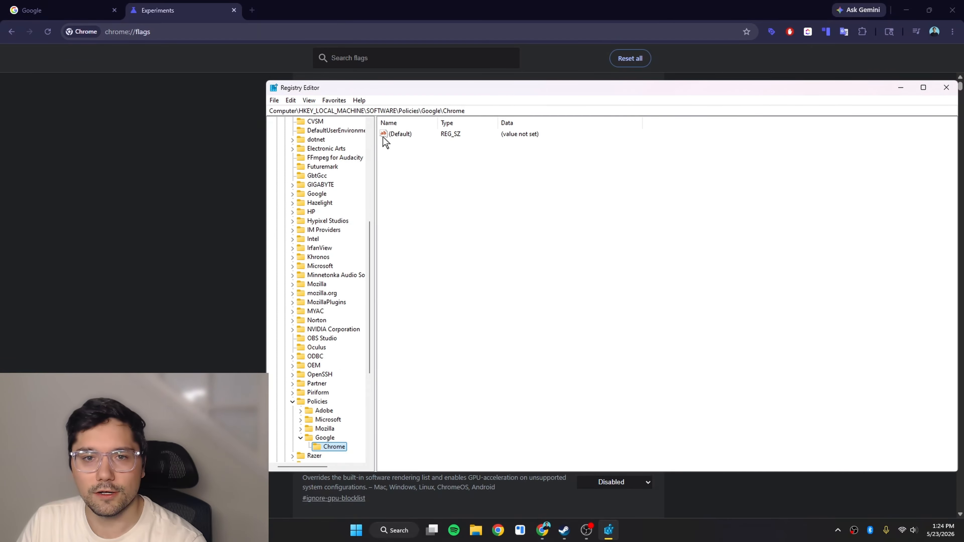
Create a DWORD (32-bit) value named GenAILocalFoundationalModelSettings in the Policies\Google\Chrome key.
right_click(409, 155)
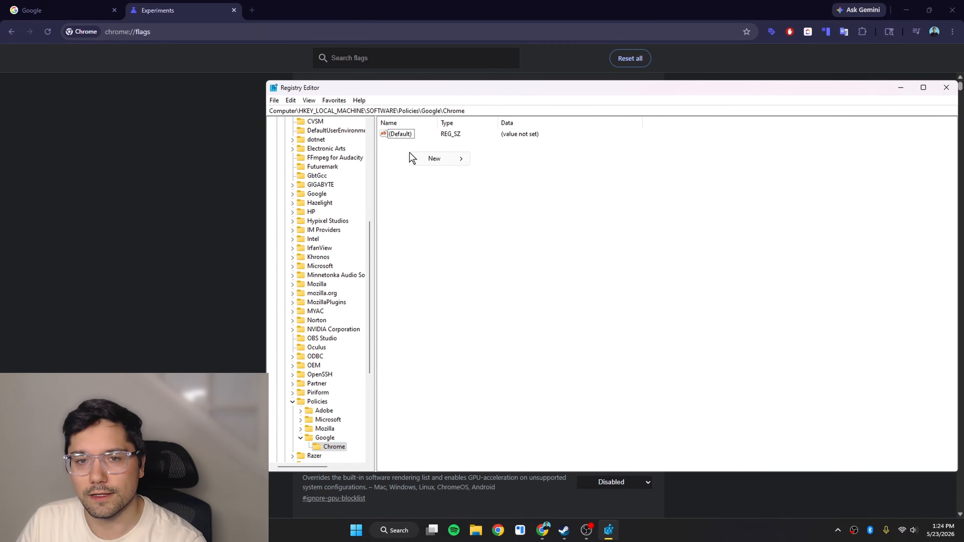
mouse_move(435, 159)
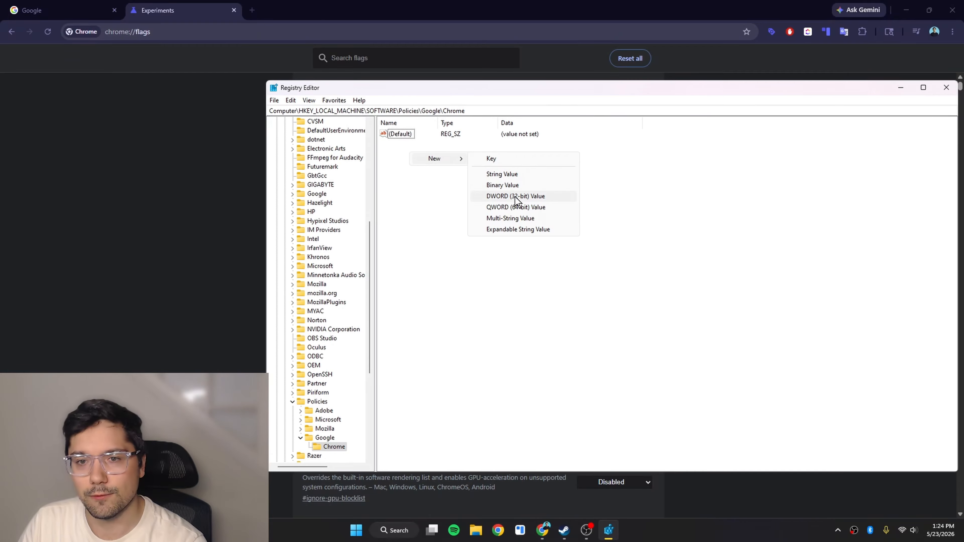
click(515, 196)
right_click(406, 142)
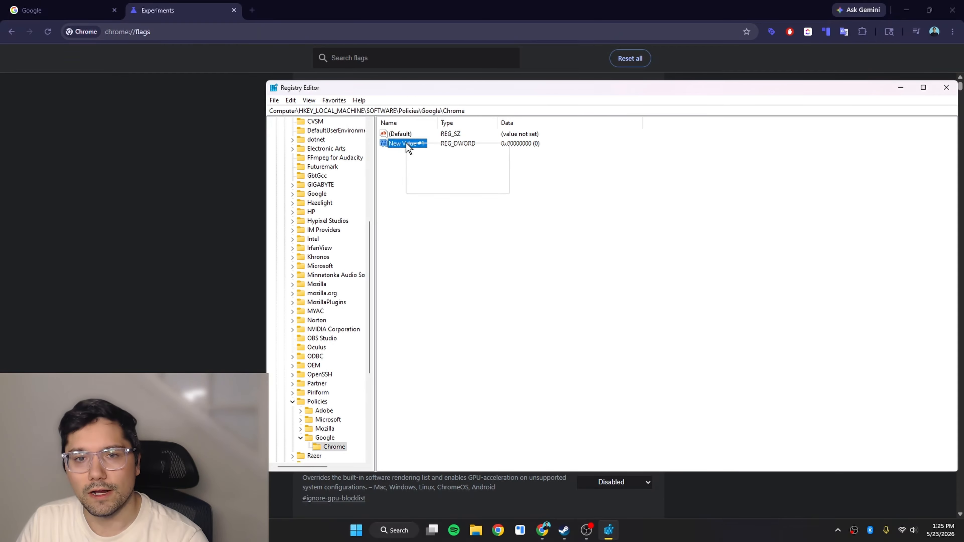
click(435, 187)
text(GenAILocalFoundationalModelSettings)
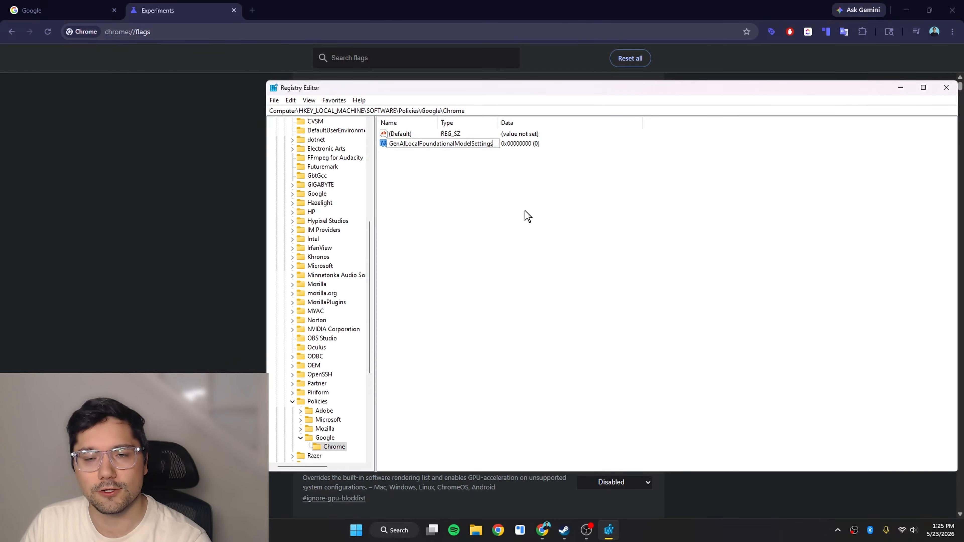
key(Return)
Set the GenAILocalFoundationalModelSettings value data to 1 and close Registry Editor.
double_click(428, 144)
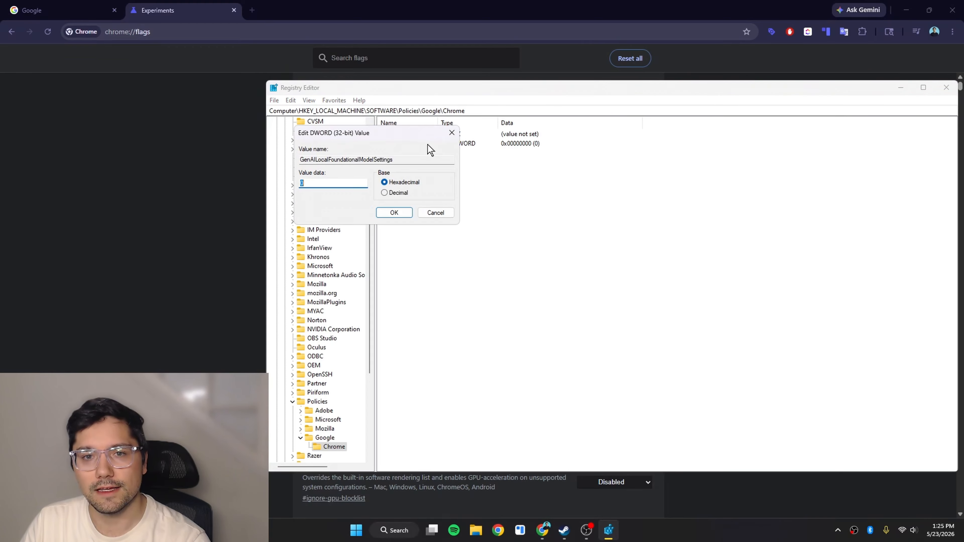
text(1)
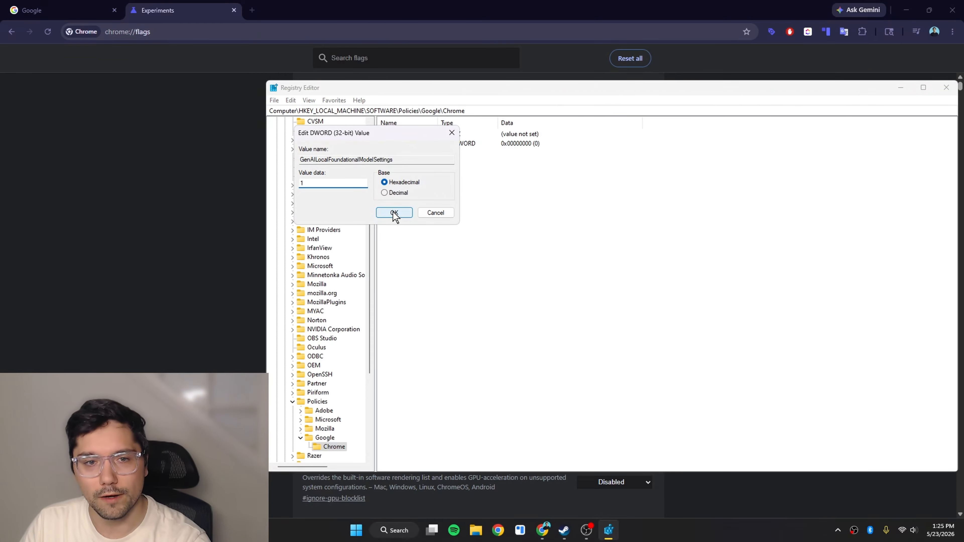
click(393, 213)
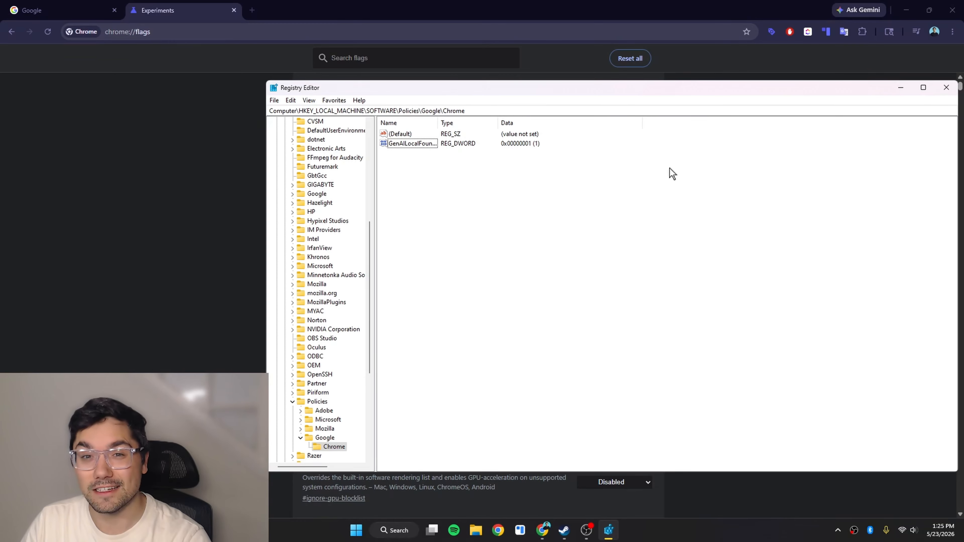
click(946, 87)
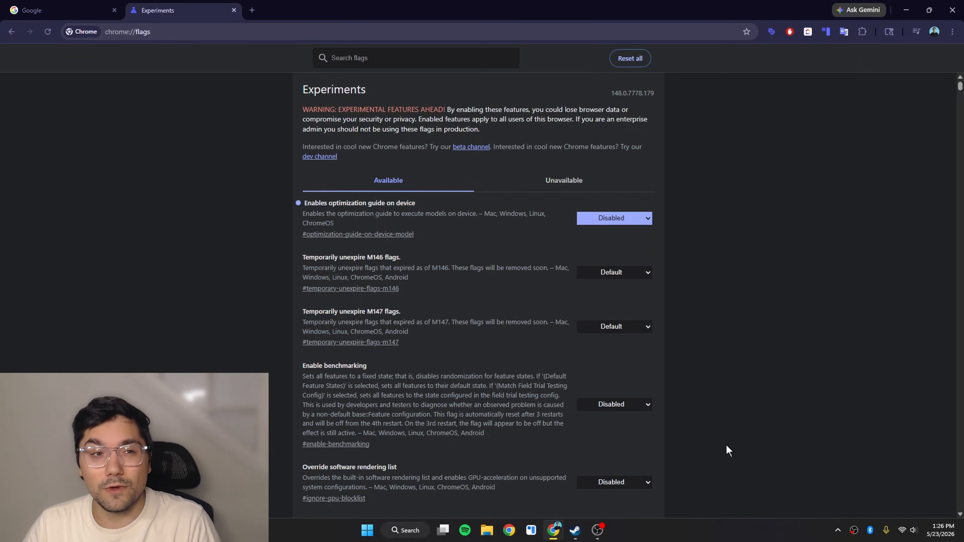
Open the properties of the Google Chrome shortcut pinned to the taskbar and place the cursor in its Target path.
right_click(509, 530)
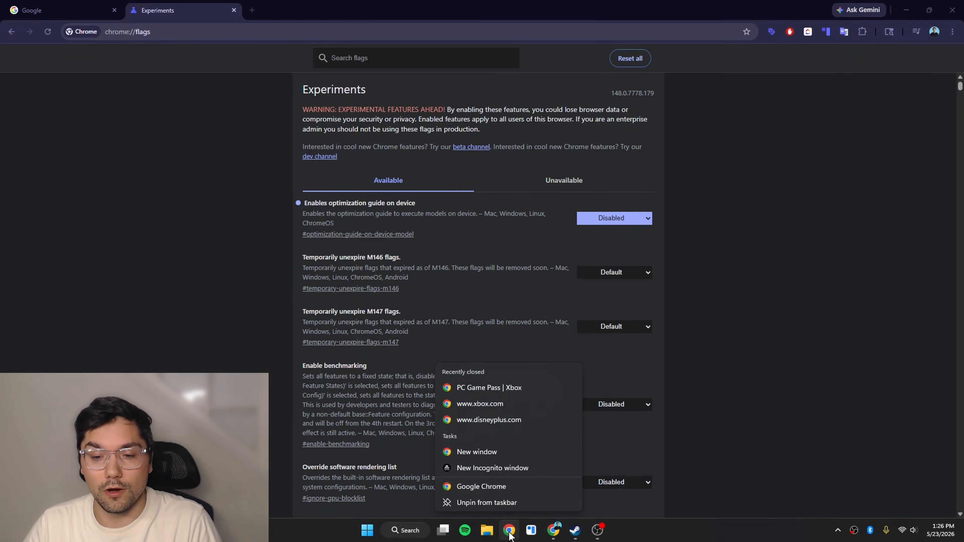
right_click(498, 486)
click(527, 480)
click(661, 328)
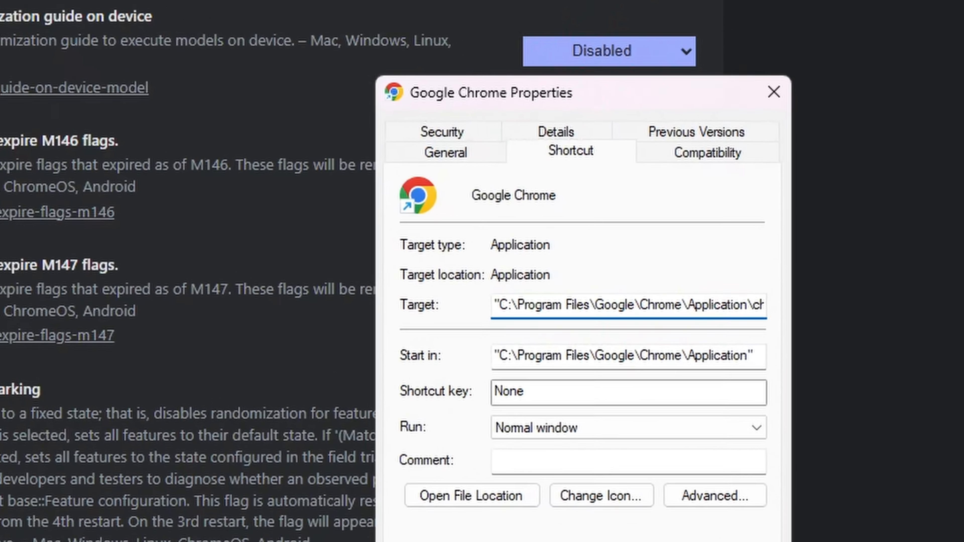
Go through the shortcut's Target path and highlight the --disable-features=OptimizationGuideOnDeviceModel argument following the closing quote of chrome.exe.
drag(567, 329, 579, 329)
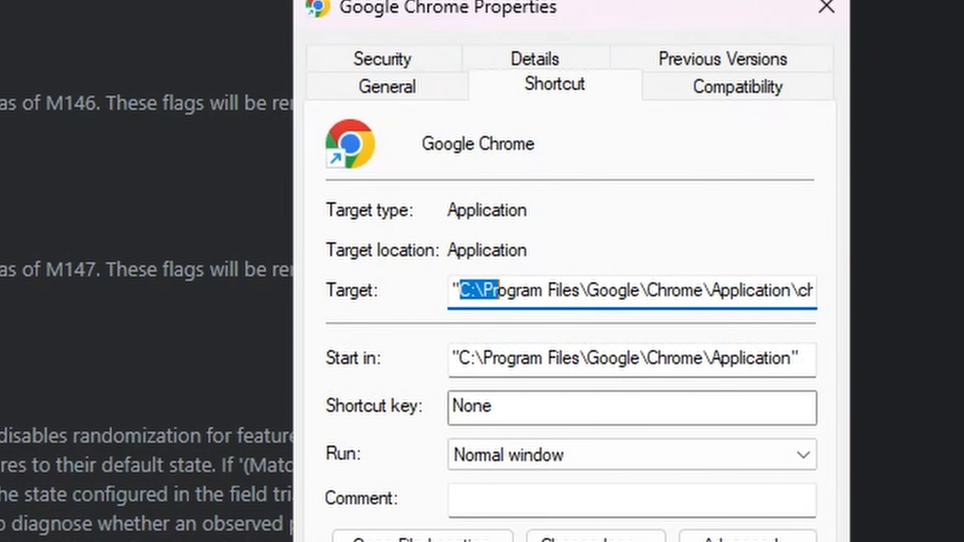
drag(498, 293, 756, 291)
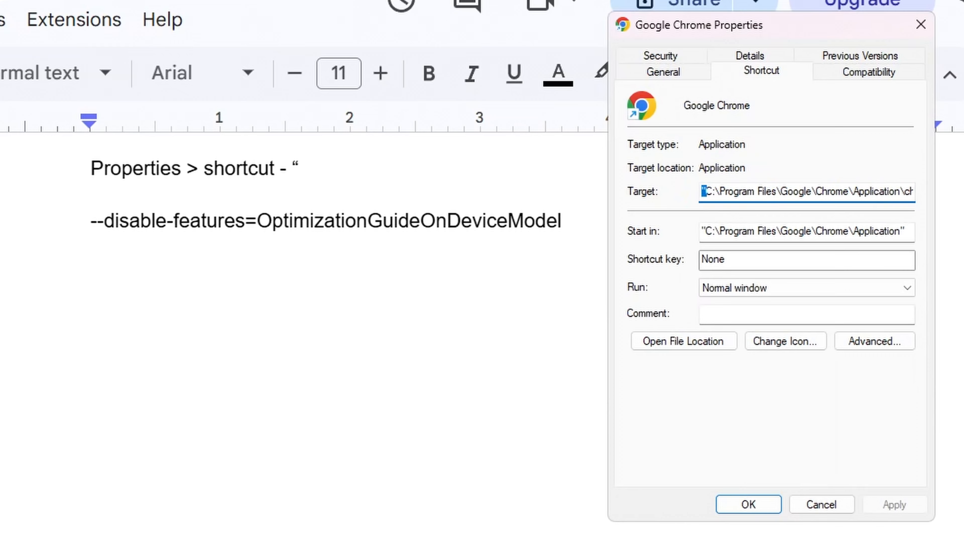
key(Right)
key(Right)
key(Right)
key(Right)
key(Right)
key(Right)
key(Right)
key(Right)
key(Right)
key(Right)
key(Right)
key(Right)
key(Right)
key(Right)
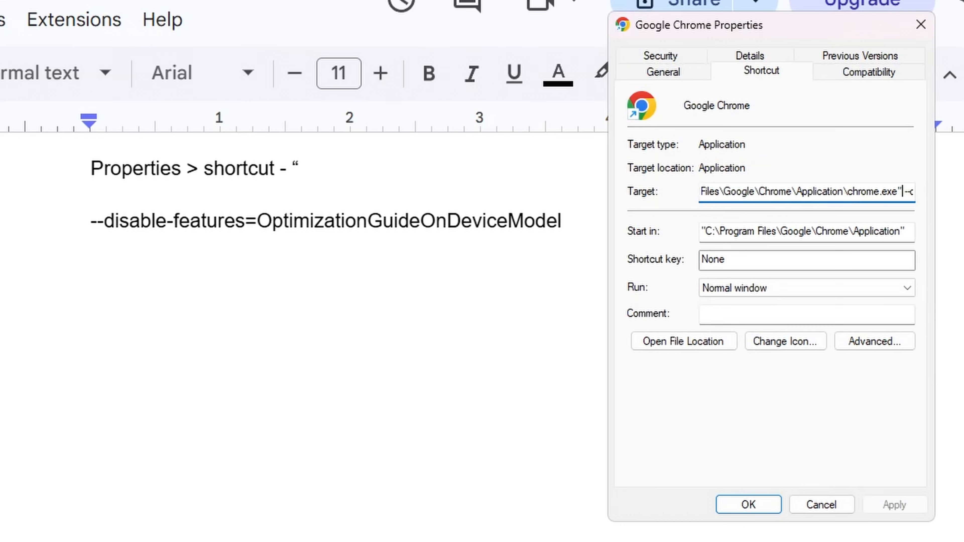
key(shift+Right)
key(shift+Right)
key(shift+Right)
key(shift+Right)
key(shift+Right)
key(shift+Right)
key(shift+Right)
key(shift+Right)
key(shift+Right)
key(shift+Right)
key(shift+Right)
key(shift+Right)
key(shift+Right)
key(shift+Right)
key(shift+Right)
key(shift+Right)
key(shift+Right)
key(shift+Right)
key(shift+Right)
key(shift+Right)
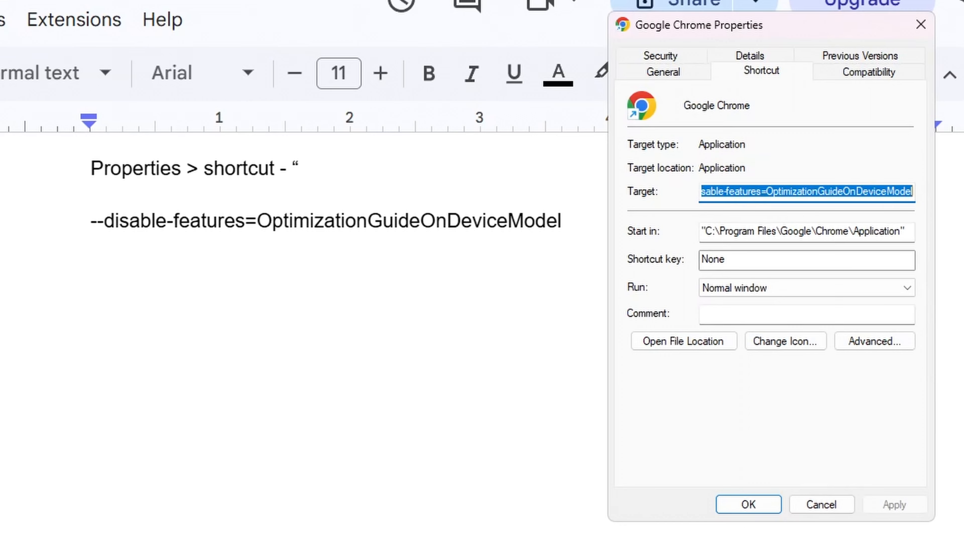